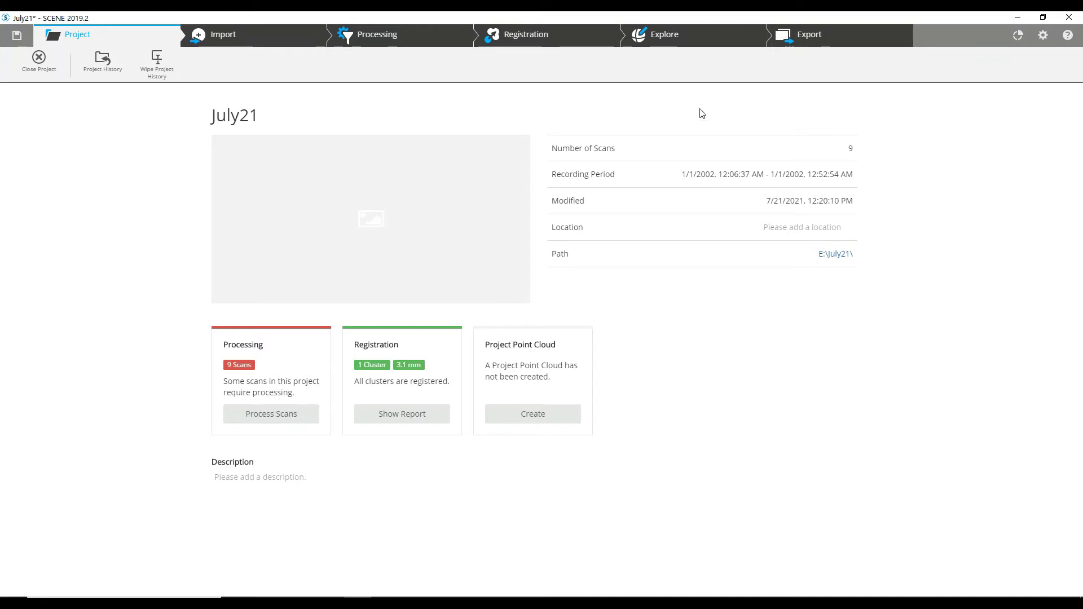
Switch to the Explore workspace, close the empty Initializing View tab, and expand Scans to list nine scans
click(664, 40)
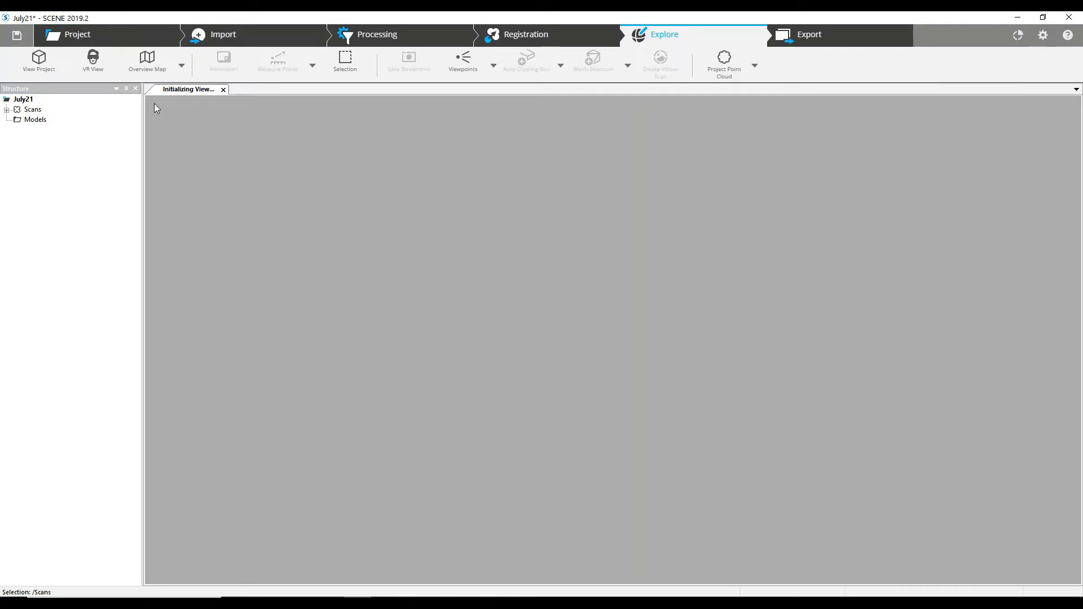
click(223, 90)
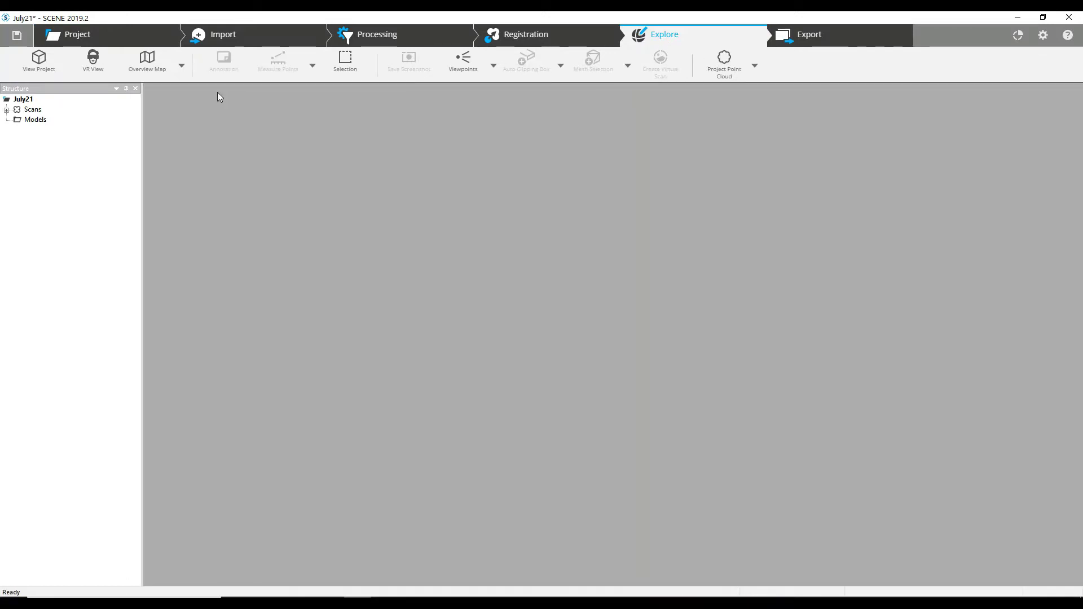
click(7, 110)
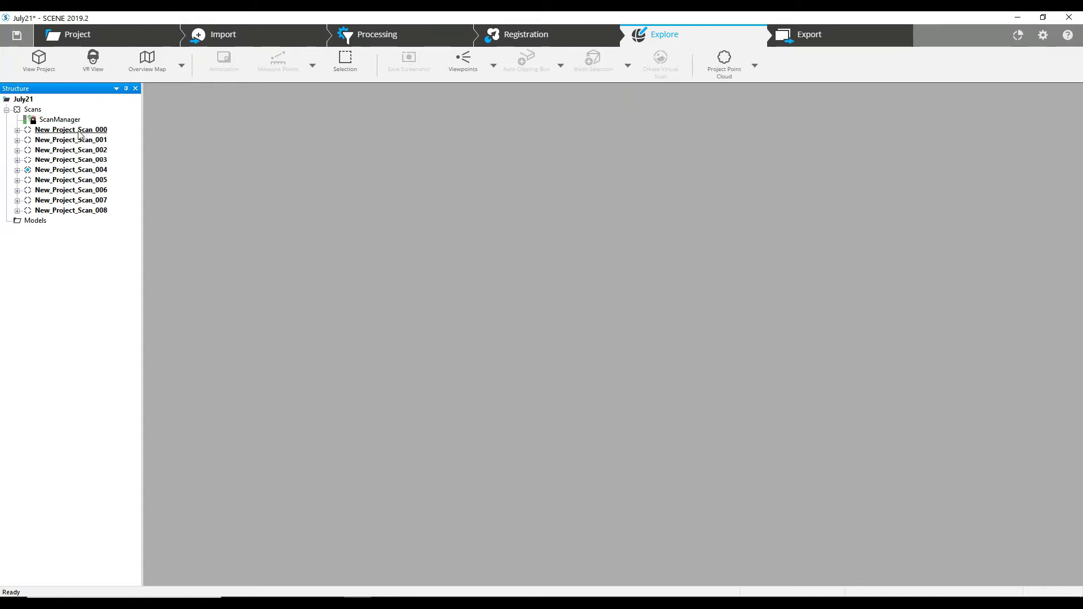
Open New_Project_Scan_005 and look around its grey scan of cabinets, floor and hose loop
double_click(59, 181)
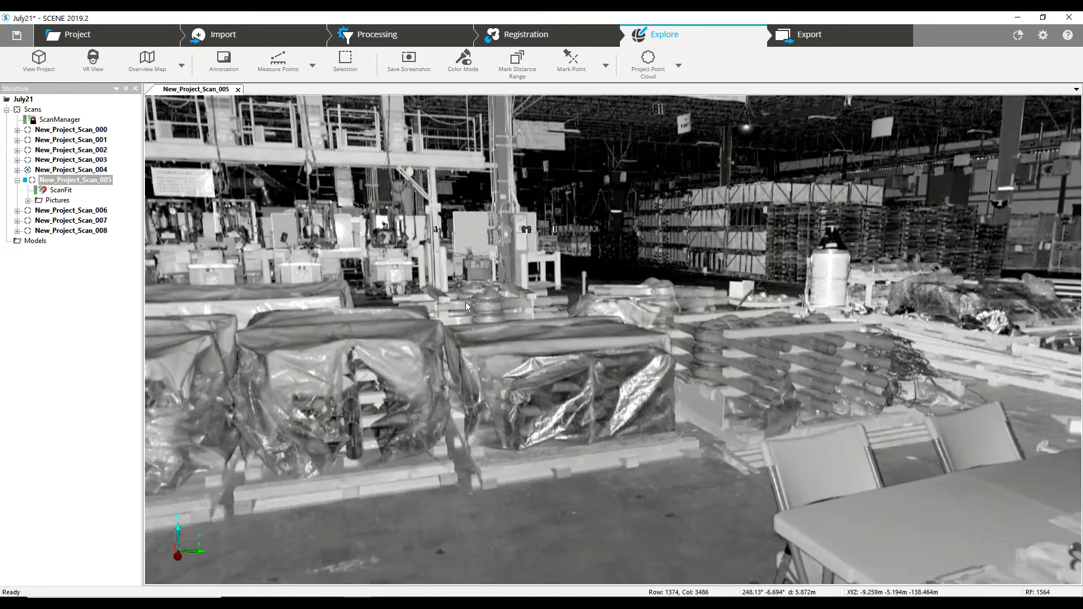
drag(522, 297, 463, 317)
drag(611, 259, 683, 231)
drag(608, 344, 592, 324)
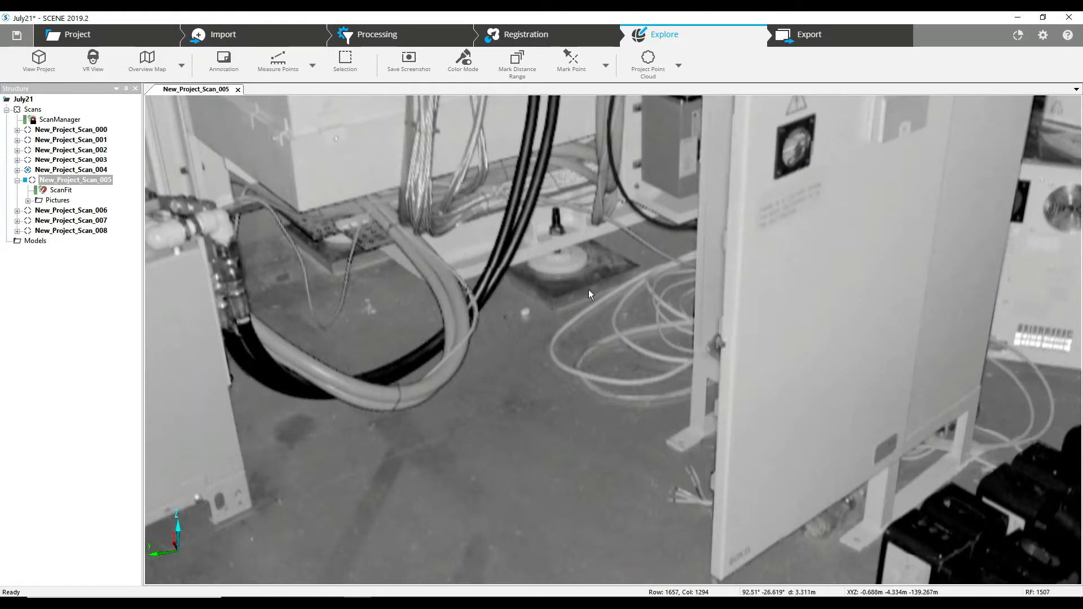
drag(589, 290, 630, 292)
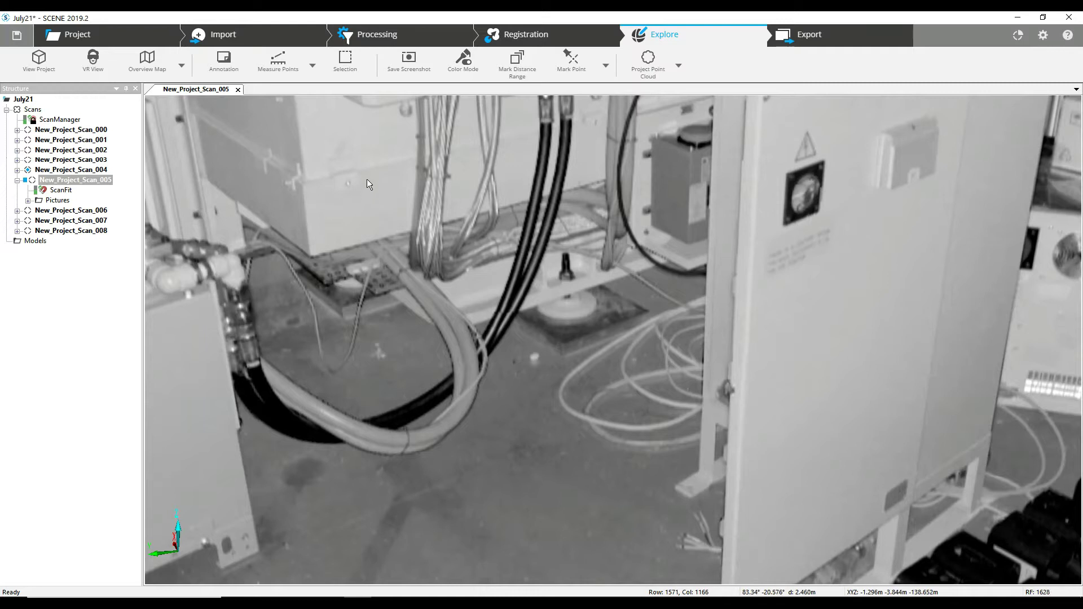
drag(367, 178, 368, 191)
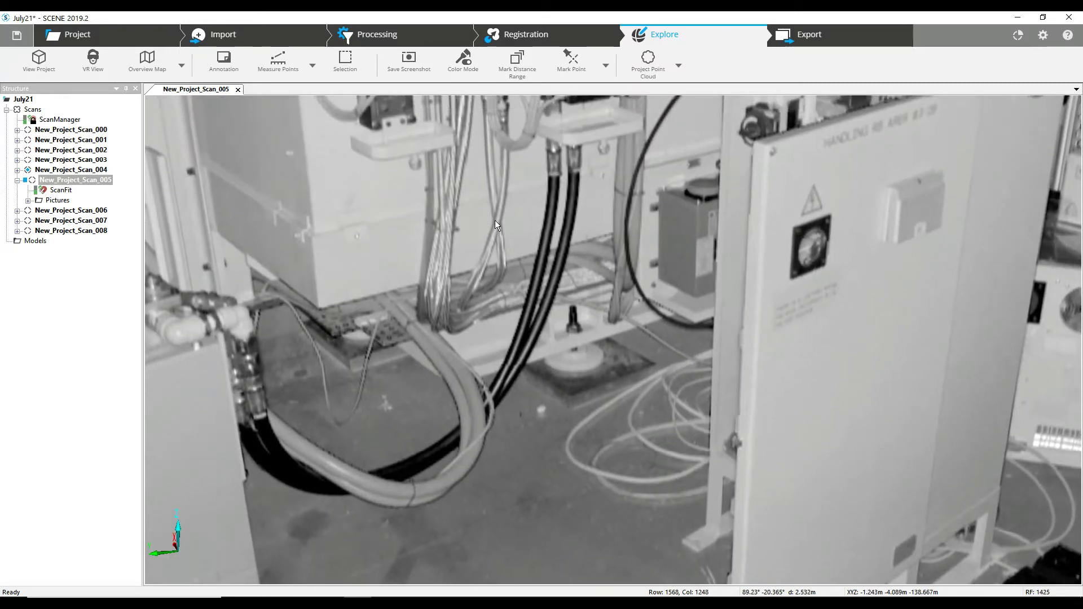
drag(489, 205, 513, 211)
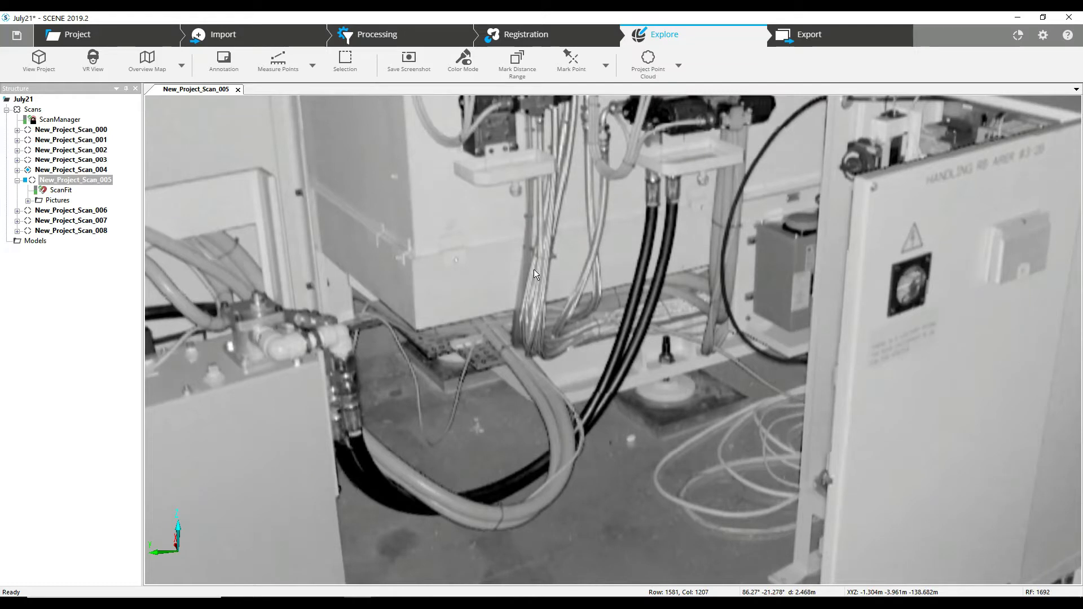
Close the Scan_005 view, collapse its branch, and browse the Scans folder's Color/Pictures menu without applying
click(238, 90)
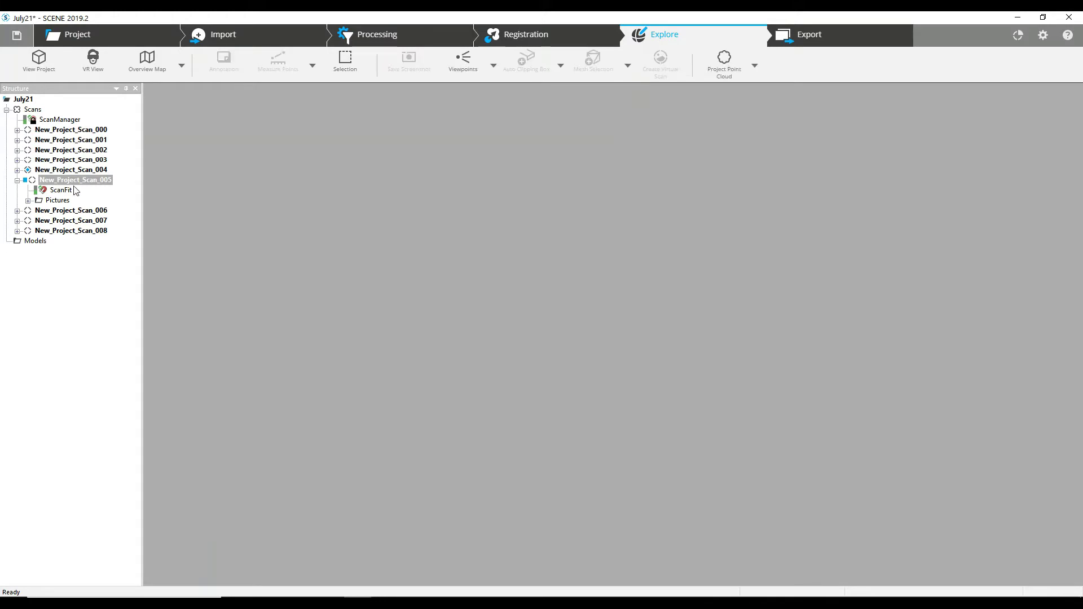
click(17, 180)
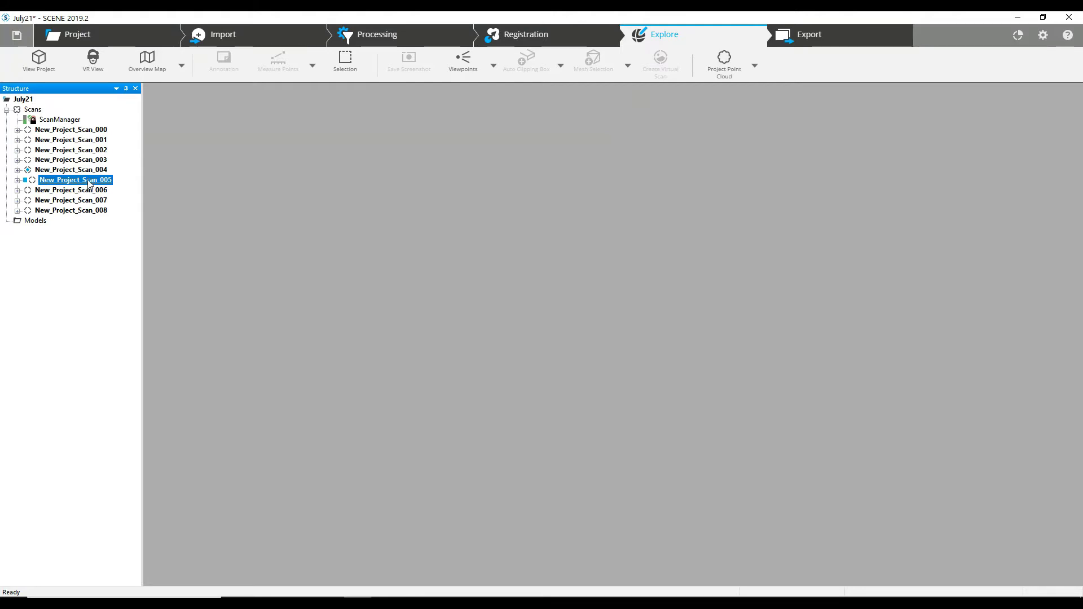
click(32, 111)
right_click(32, 113)
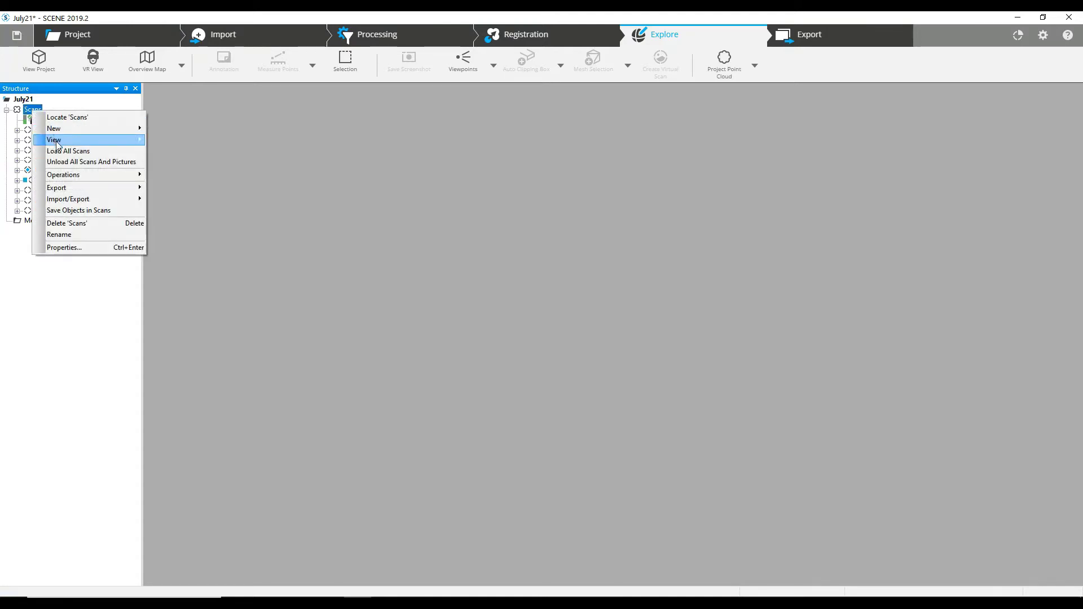
mouse_move(67, 176)
mouse_move(186, 221)
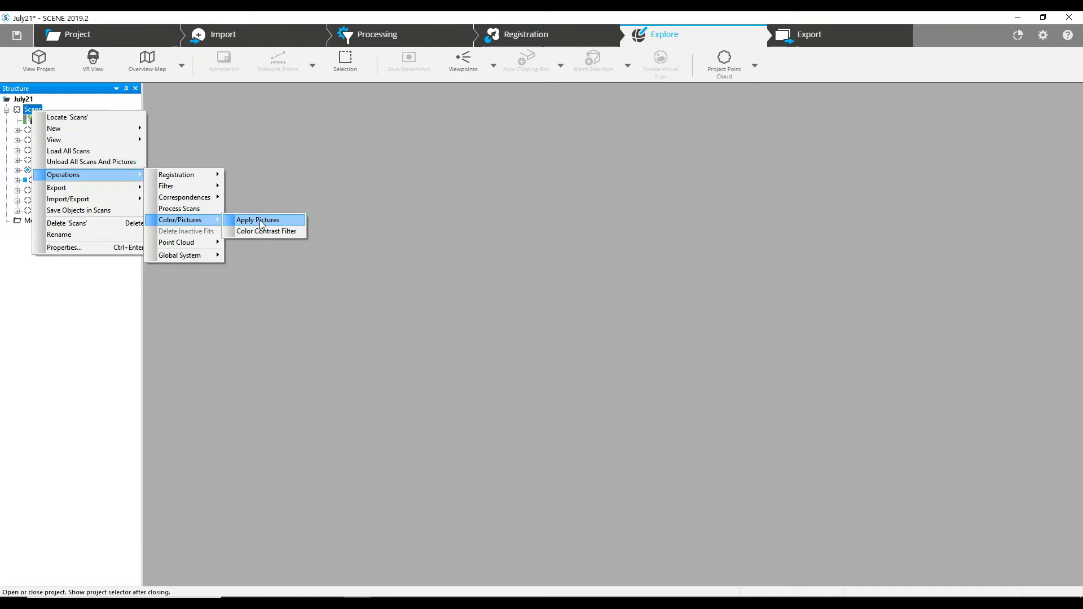
click(303, 174)
Browse New_Project_Scan_005's Operations > Color/Pictures menu and dismiss it without running anything
click(69, 180)
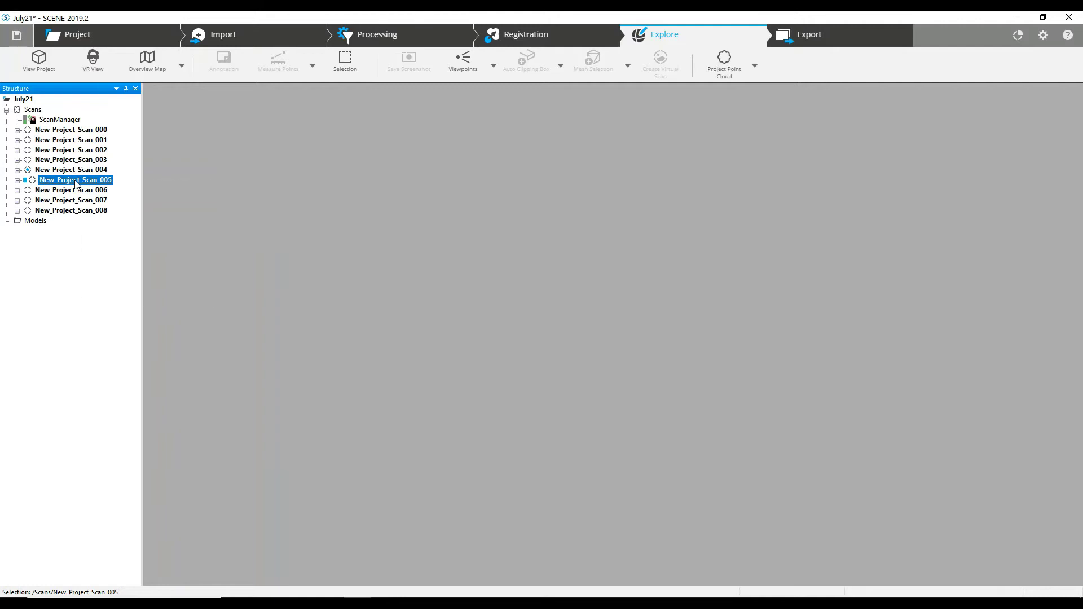
right_click(76, 183)
mouse_move(99, 234)
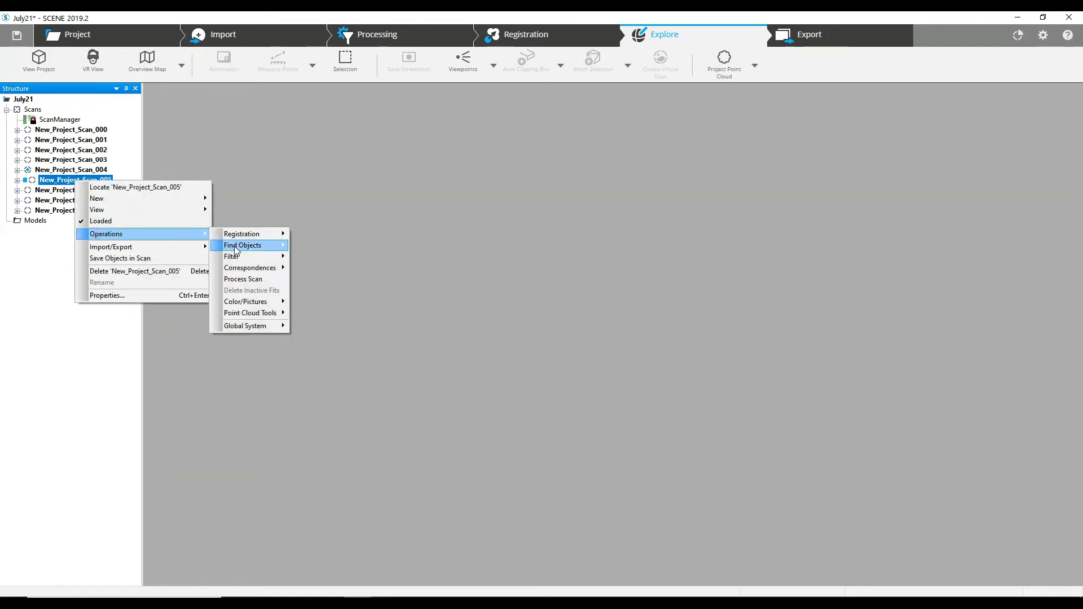
mouse_move(268, 304)
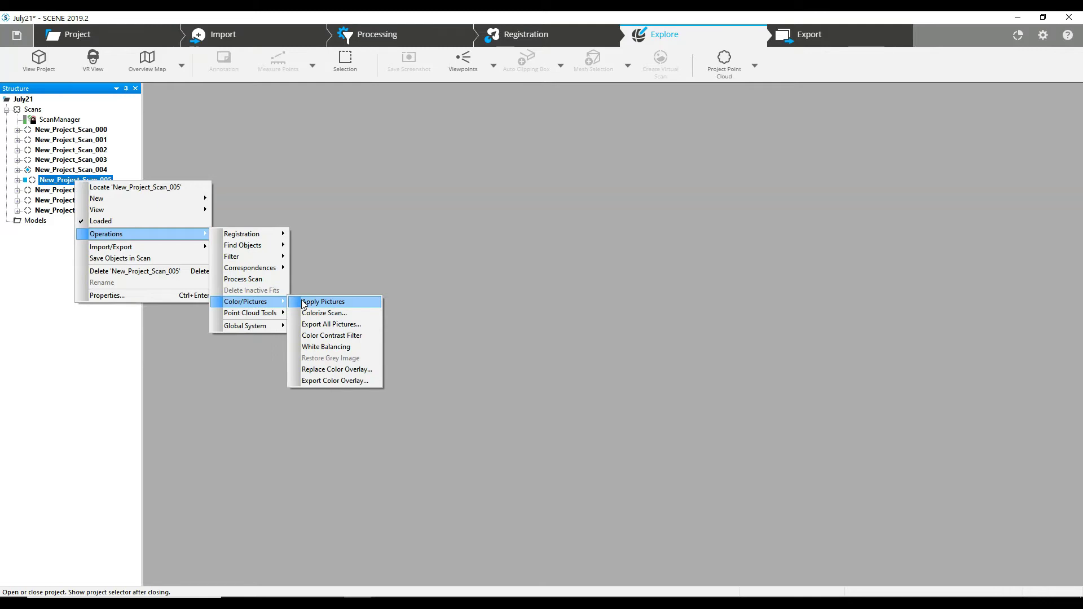
click(359, 232)
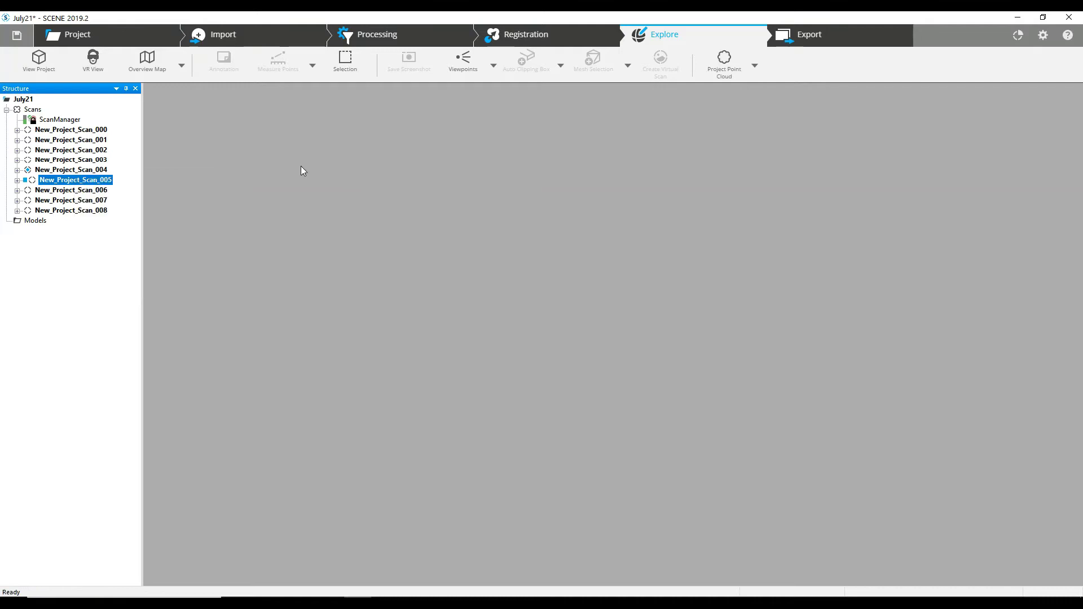
Load all scans into a combined 3D View, then zoom and orbit the point cloud
click(31, 111)
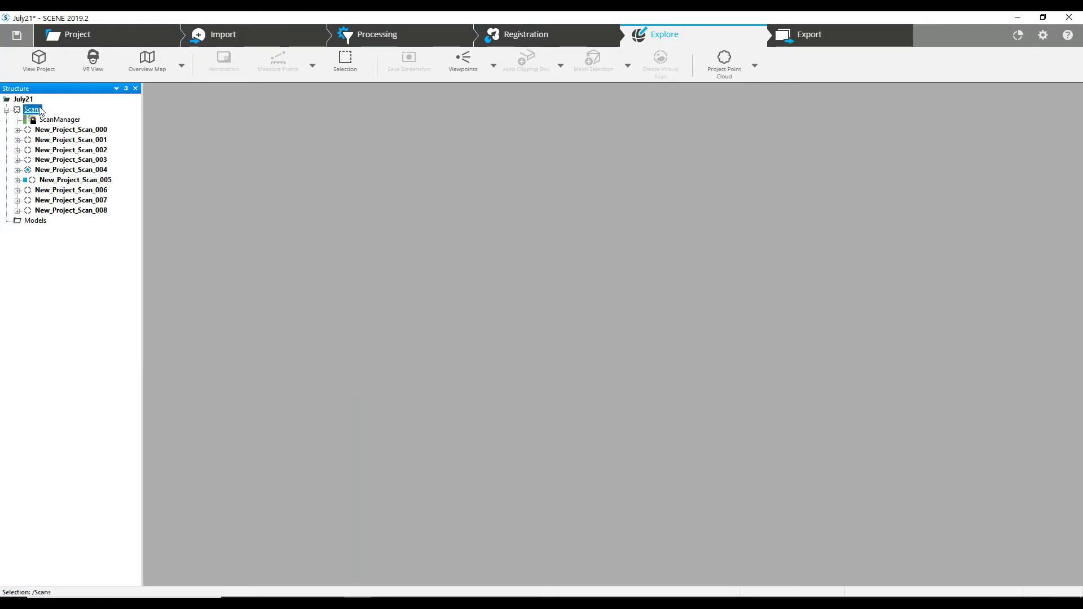
right_click(36, 110)
mouse_move(62, 139)
mouse_move(146, 137)
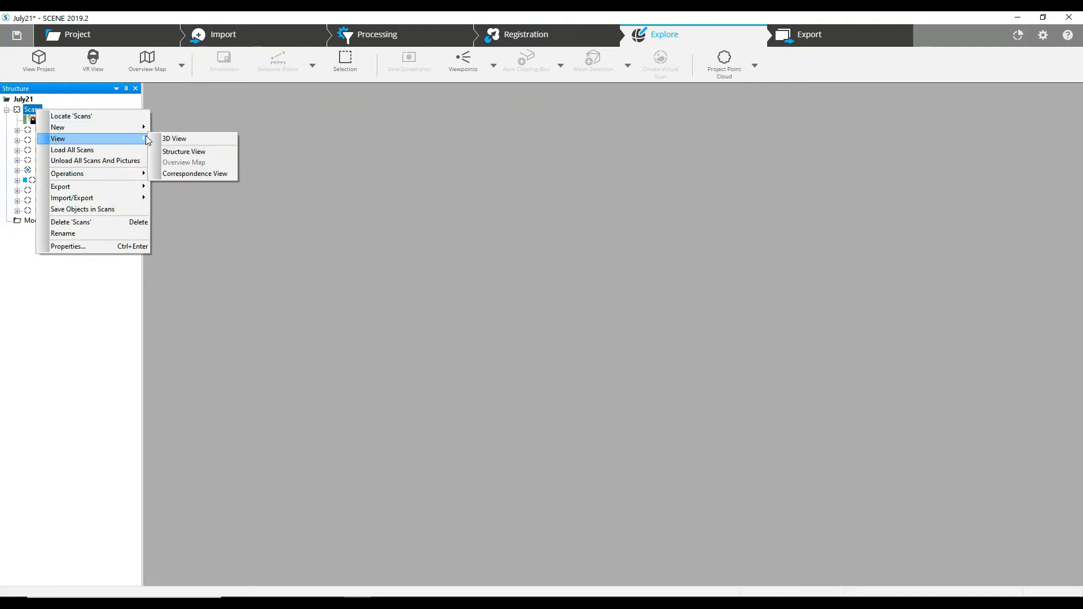
click(179, 141)
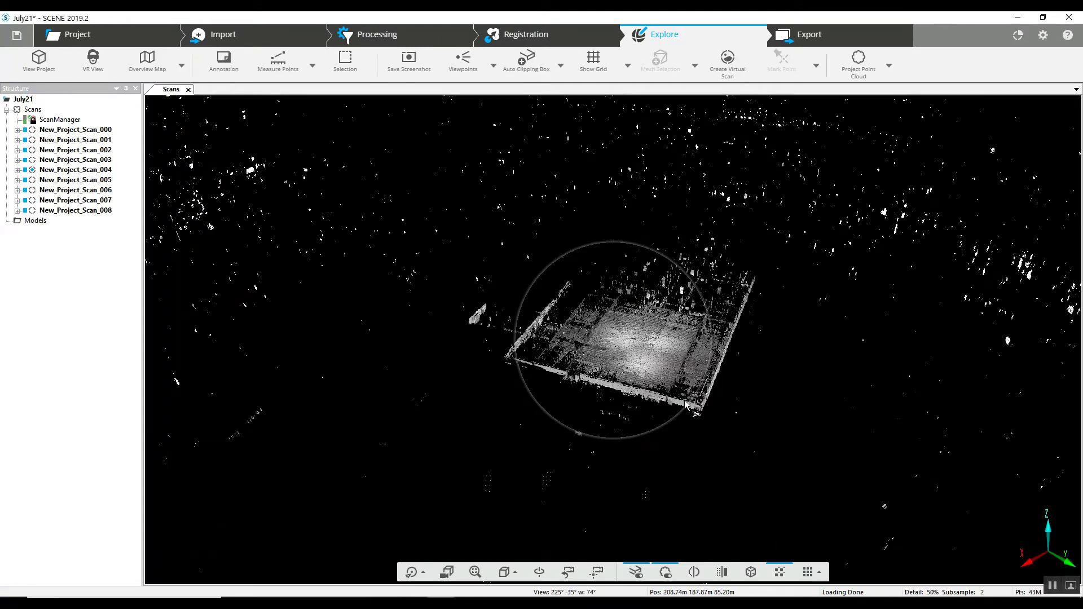
scroll(650, 370, up, 10)
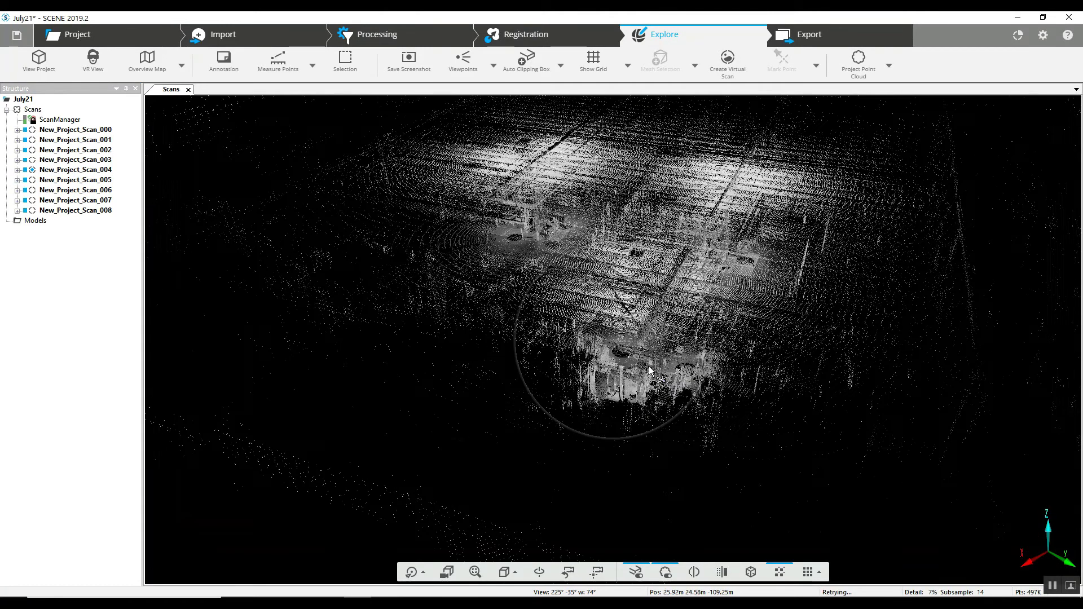
scroll(642, 382, down, 5)
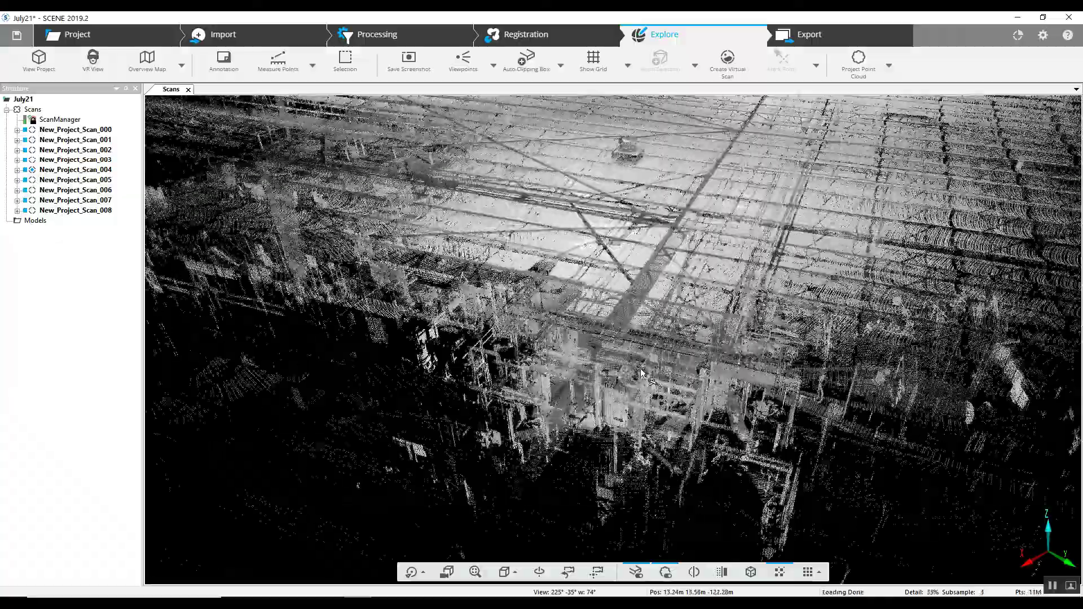
mouse_move(642, 381)
mouse_down()
mouse_move(597, 334)
mouse_move(604, 361)
mouse_move(638, 378)
mouse_up()
Open New_Project_Scan_002, close its view again, and reselect the Scans folder
double_click(75, 150)
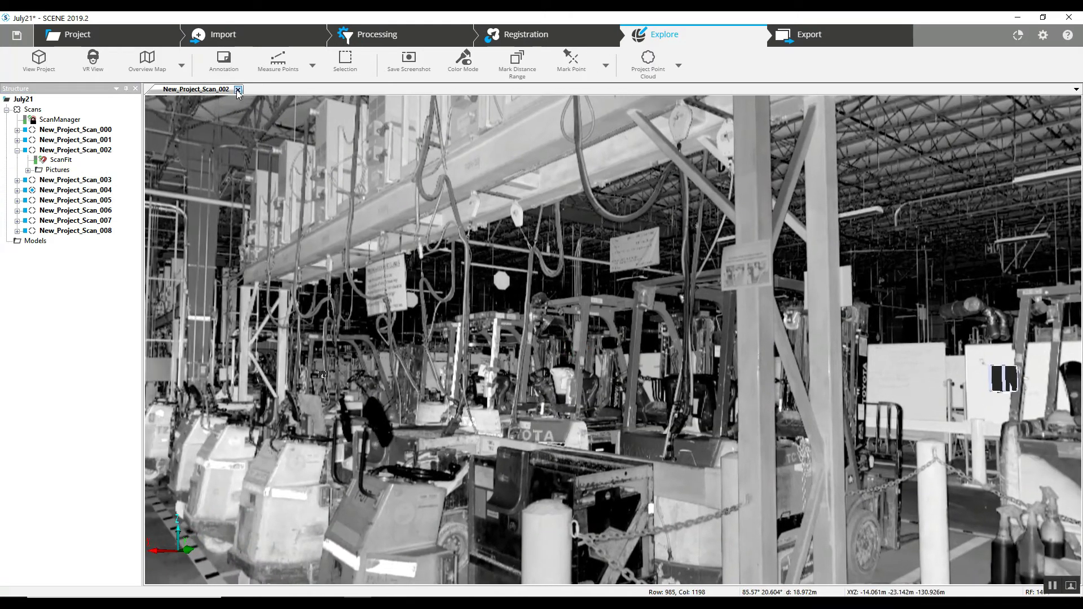
click(237, 89)
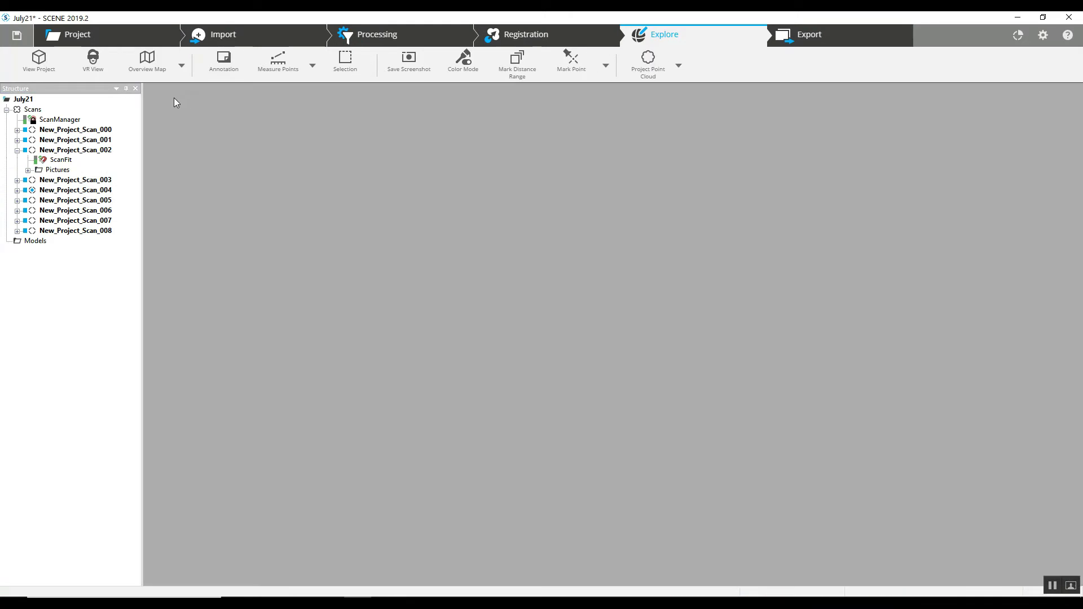
click(35, 110)
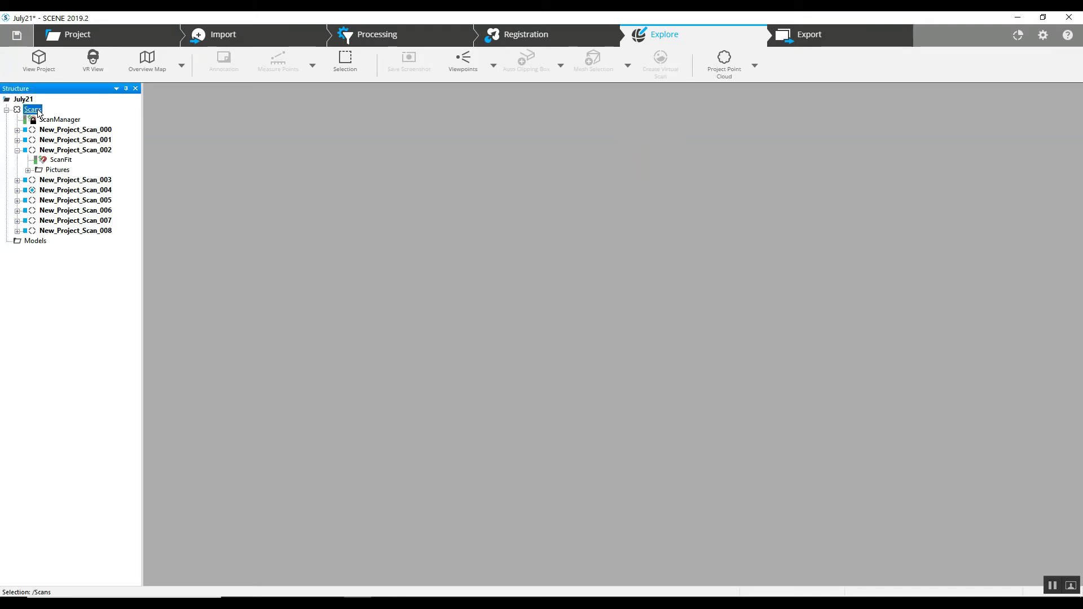
Run Apply Pictures on the whole Scans folder, then collapse New_Project_Scan_002 in the tree
right_click(37, 111)
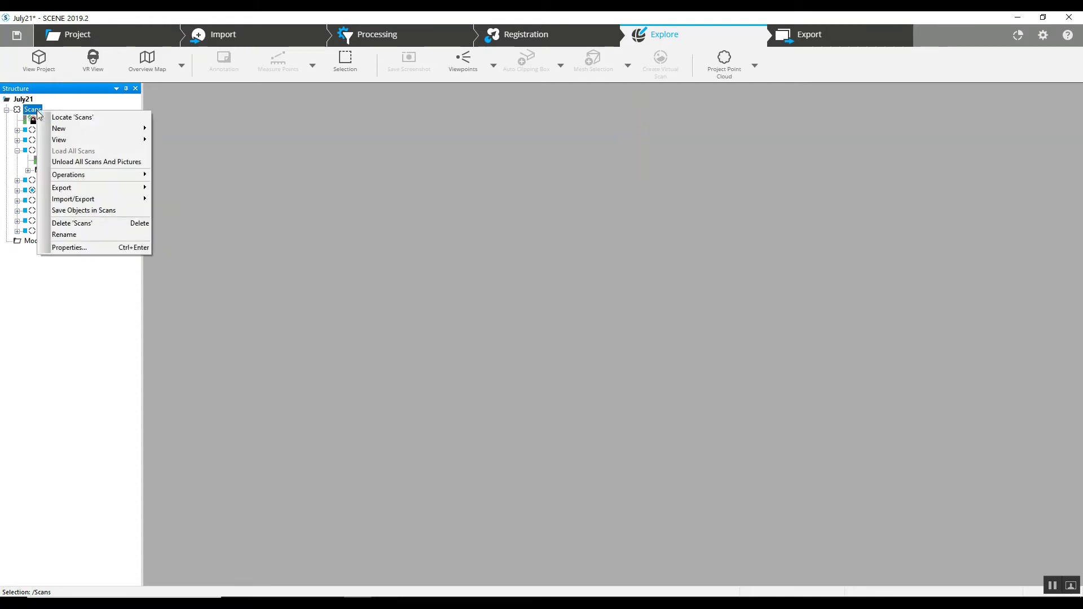
mouse_move(68, 179)
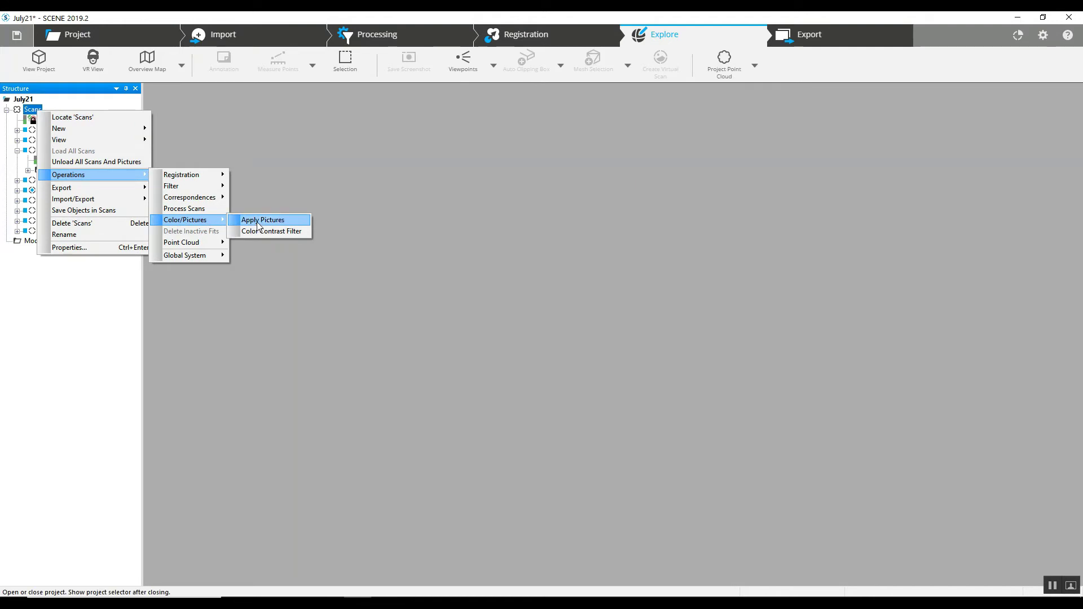
click(258, 224)
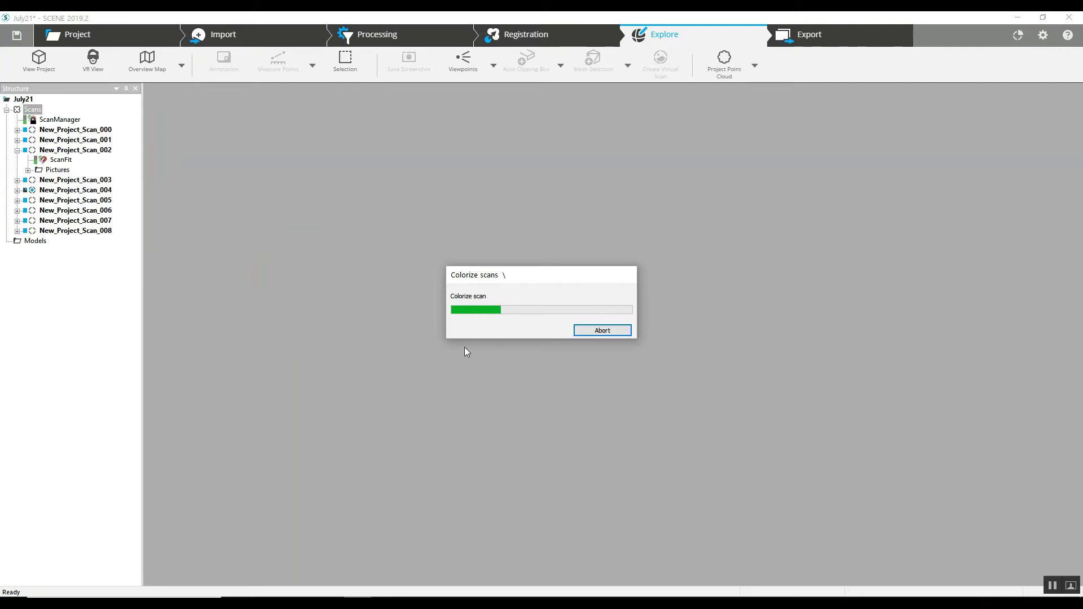
click(16, 150)
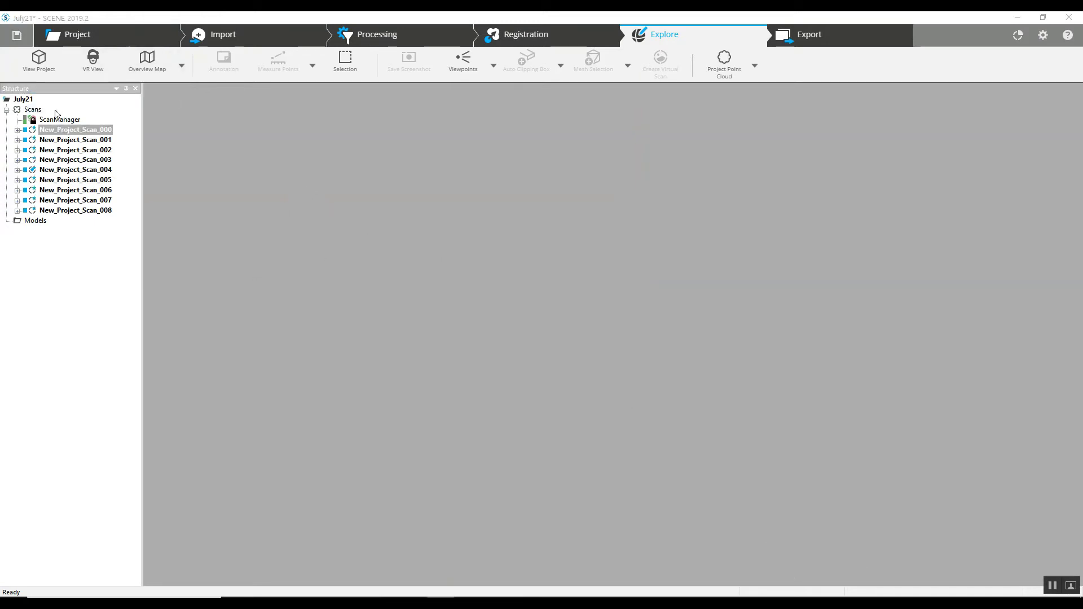
Open a 3D View of all nine colorized scans, centre the cloud and zoom in on the floor
click(33, 111)
right_click(34, 113)
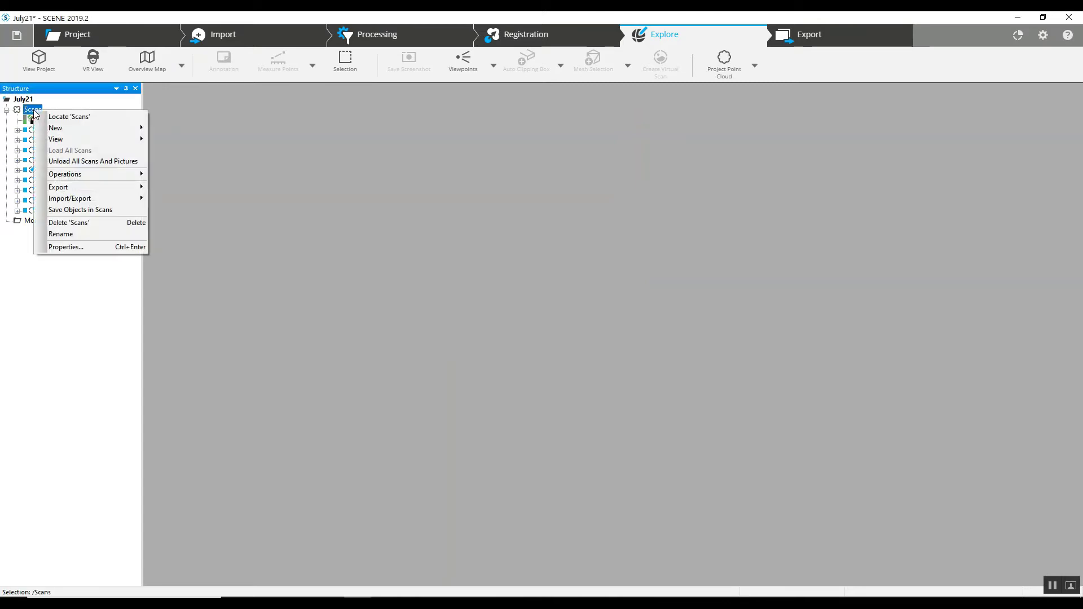
mouse_move(56, 140)
click(165, 141)
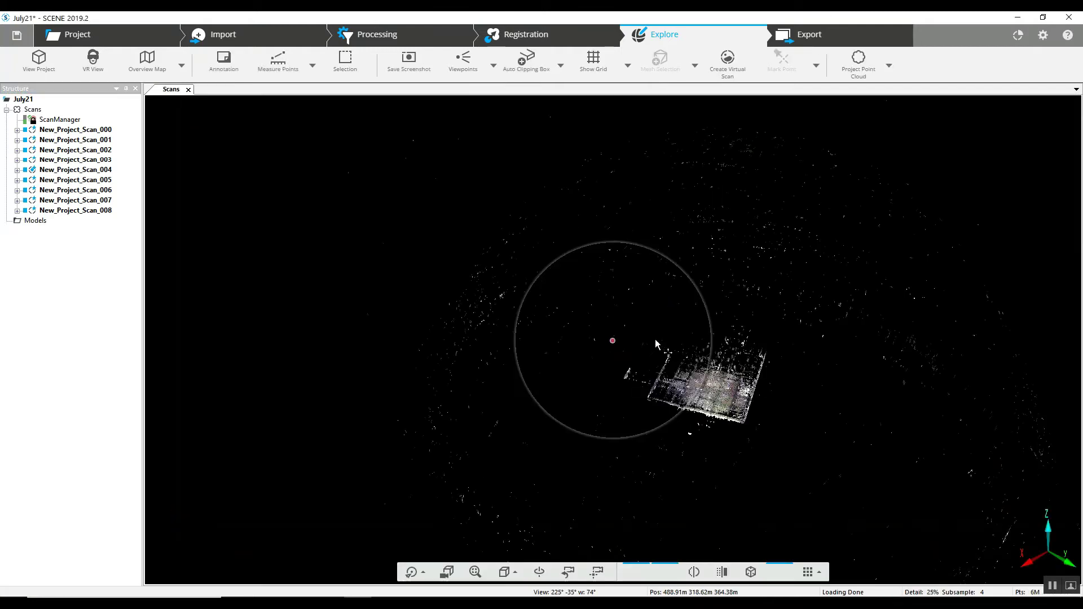
right_drag(656, 344, 508, 274)
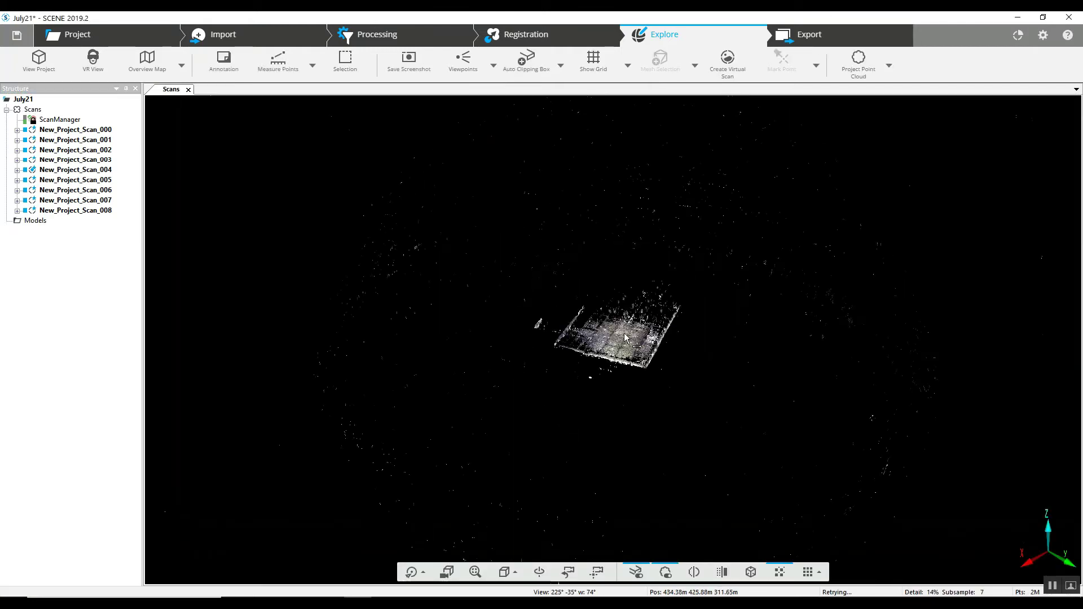
scroll(624, 338, up, 5)
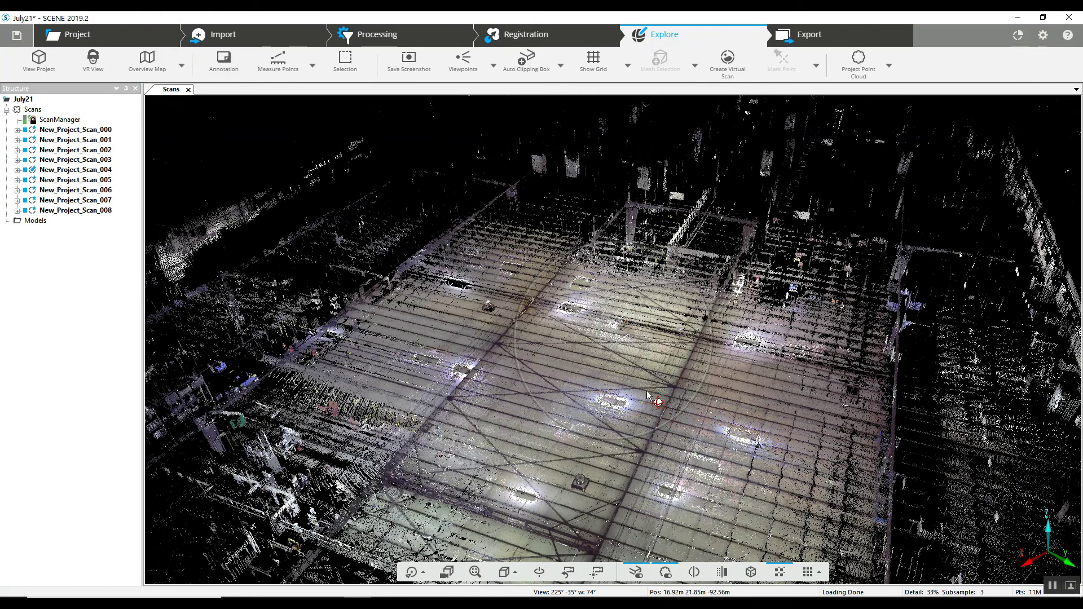
Open New_Project_Scan_000, look around its coloured surroundings, then close its view
double_click(88, 130)
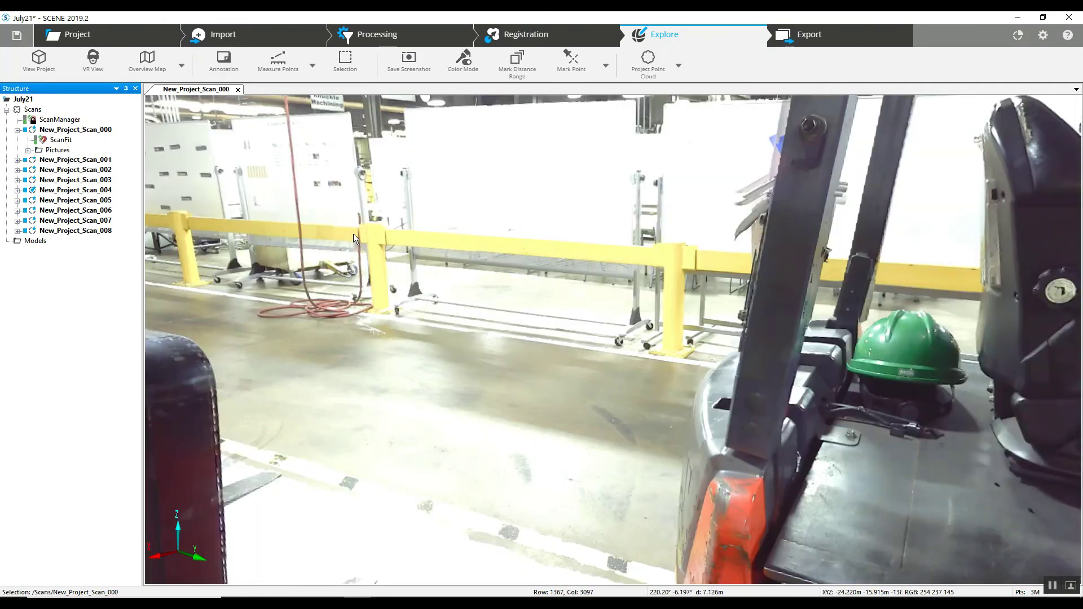
drag(353, 233, 648, 319)
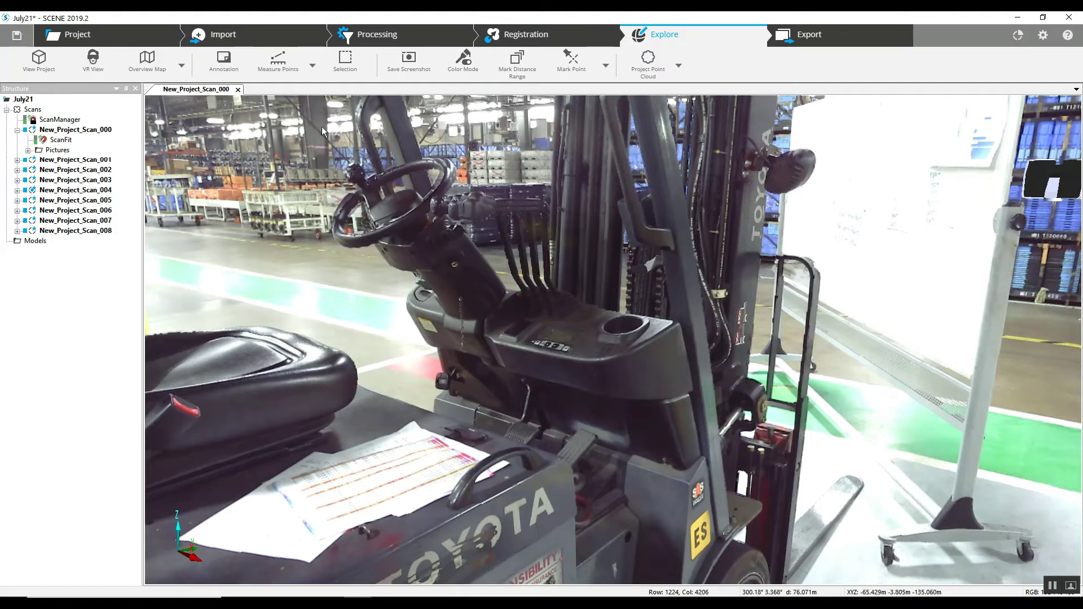
click(238, 89)
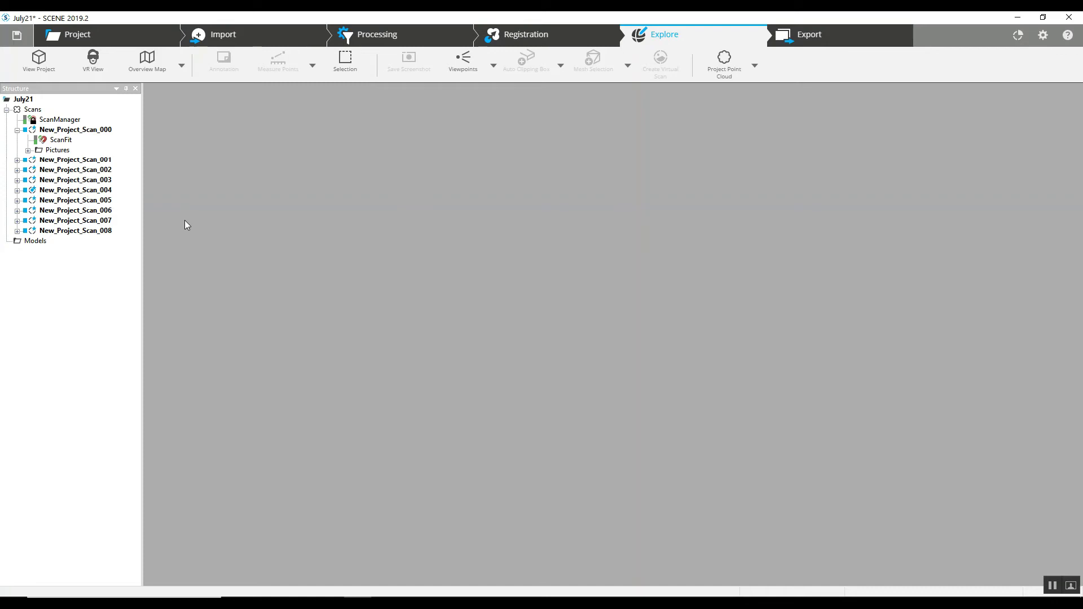
click(33, 110)
right_click(35, 112)
mouse_move(63, 175)
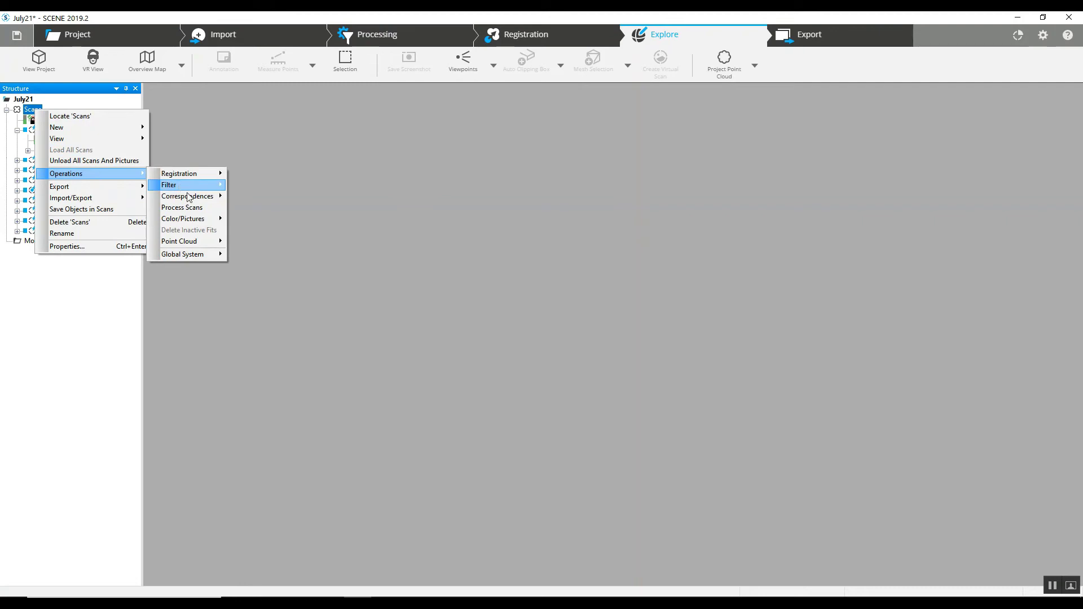
mouse_move(192, 221)
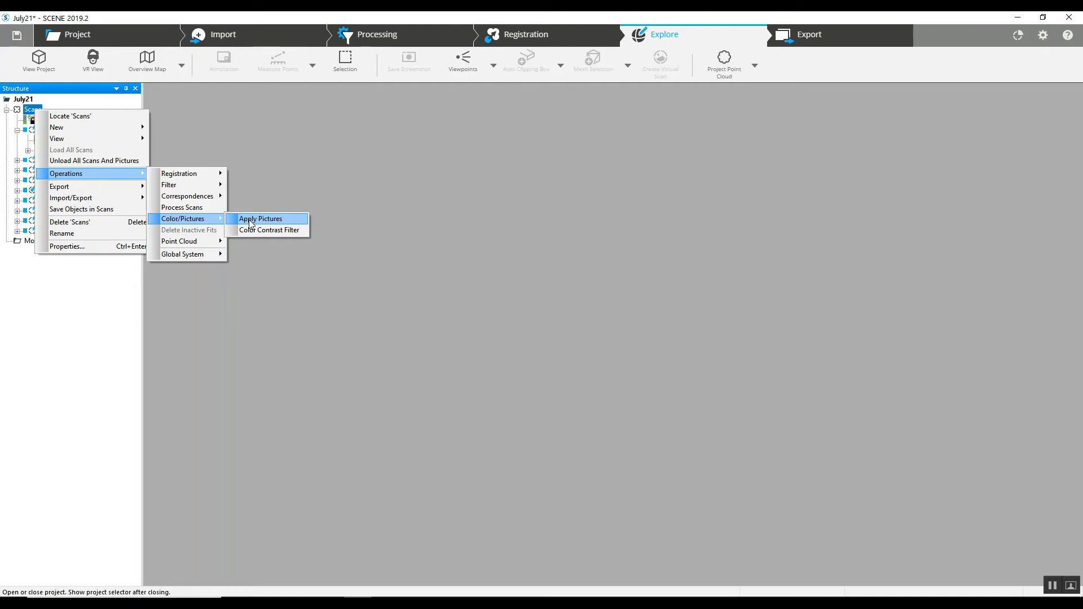
click(318, 165)
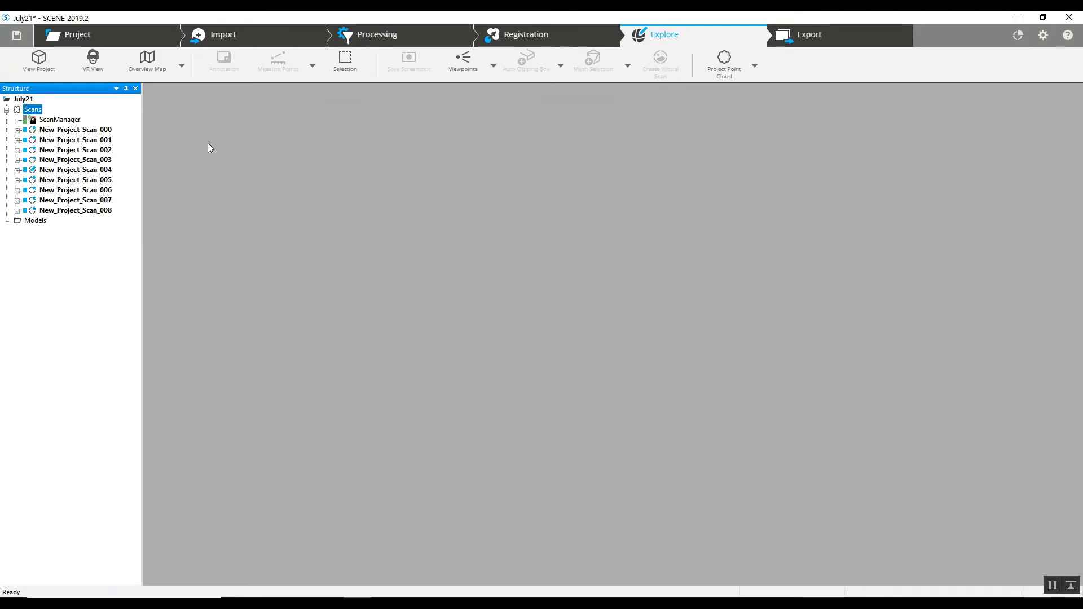
Run Restore Grey Image on New_Project_Scan_000 and confirm Yes to discard its colour
right_click(94, 133)
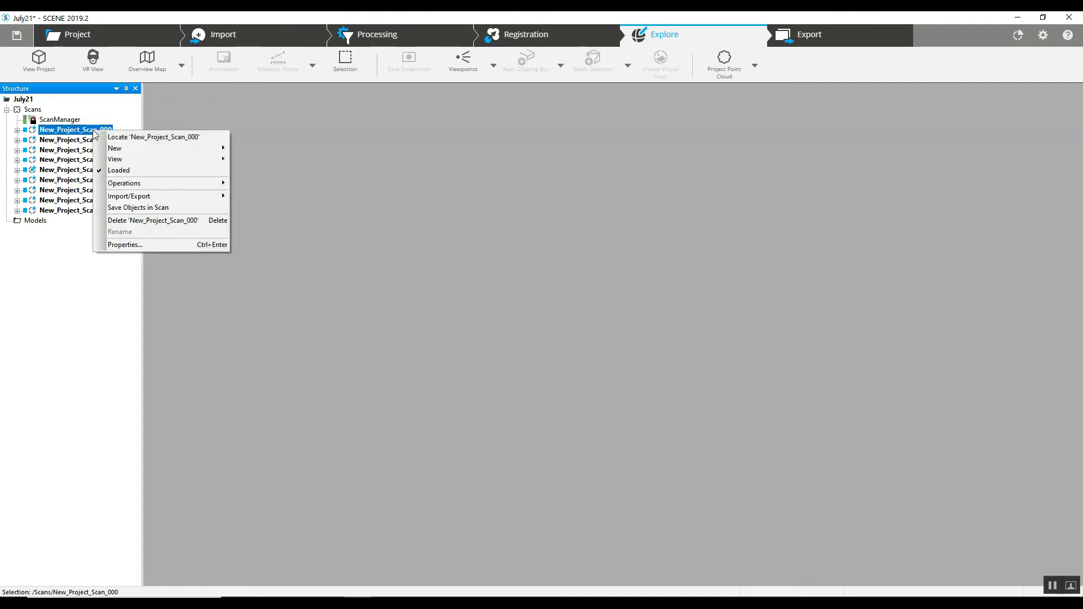
mouse_move(211, 188)
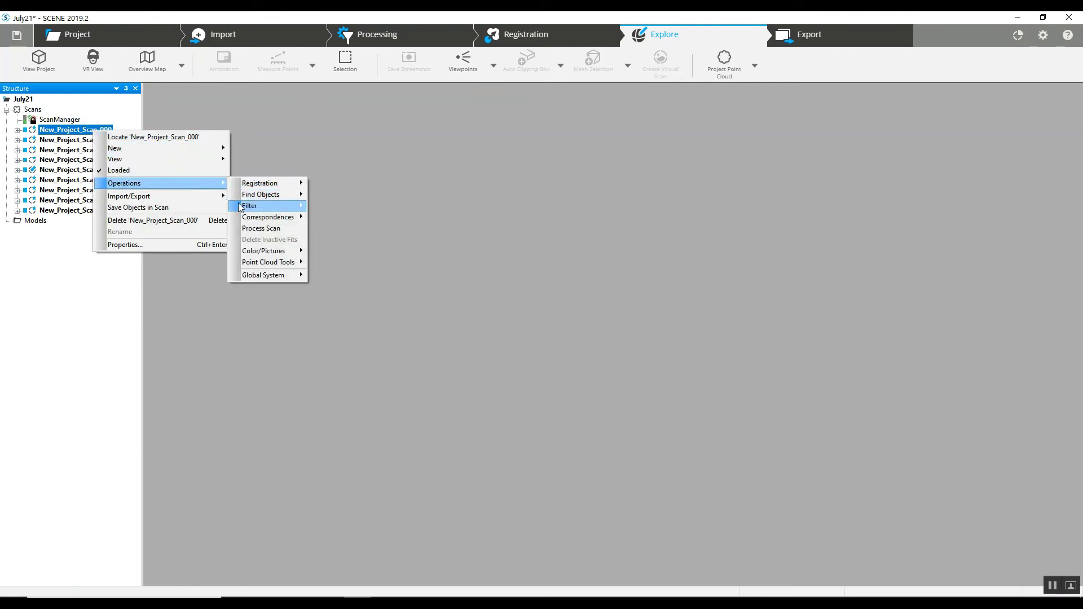
mouse_move(285, 255)
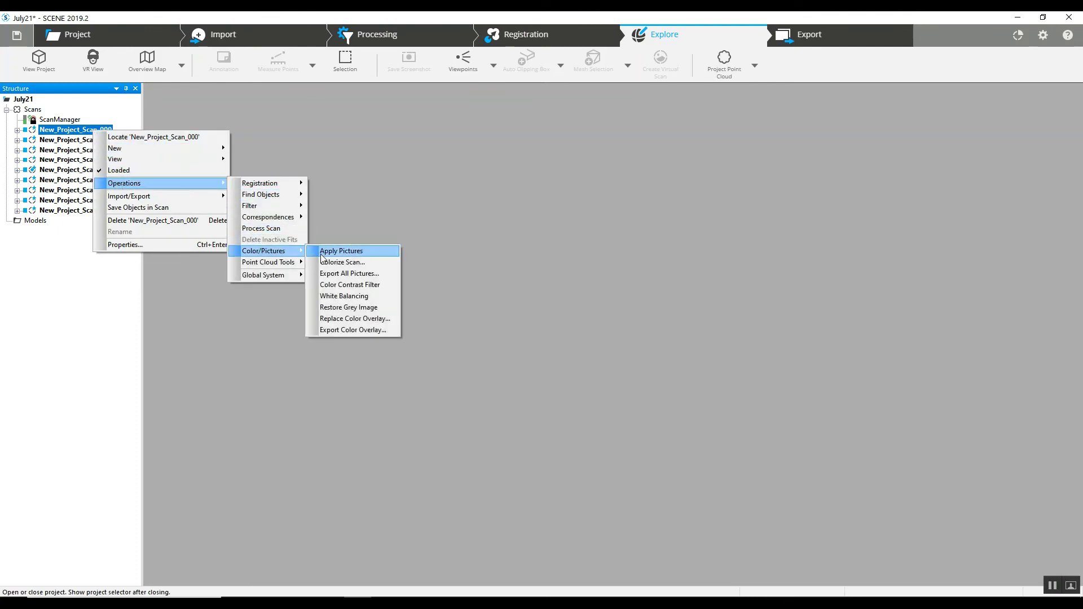
click(353, 309)
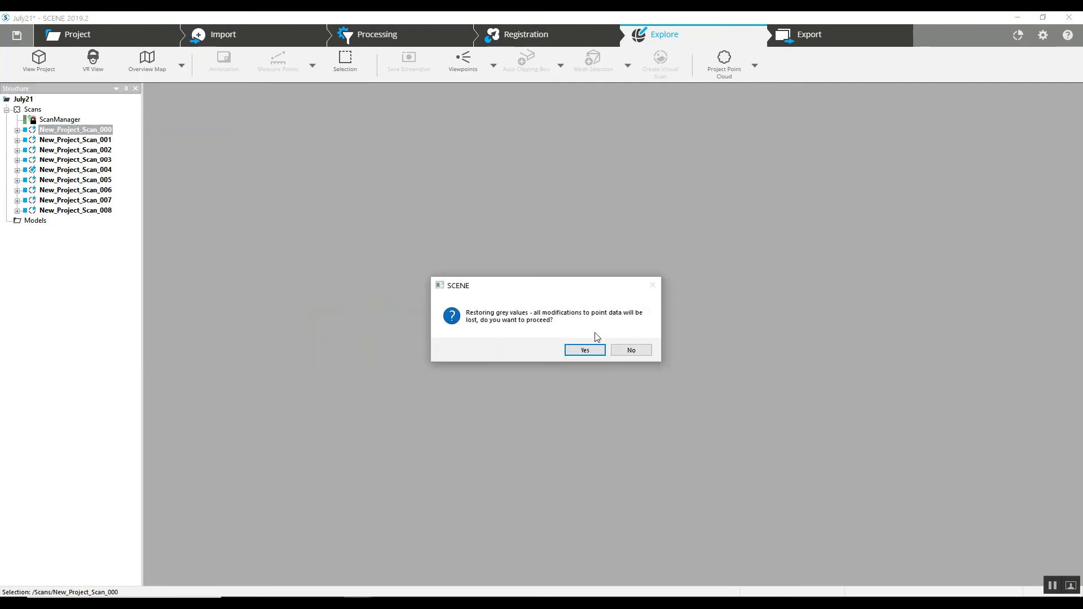
click(585, 351)
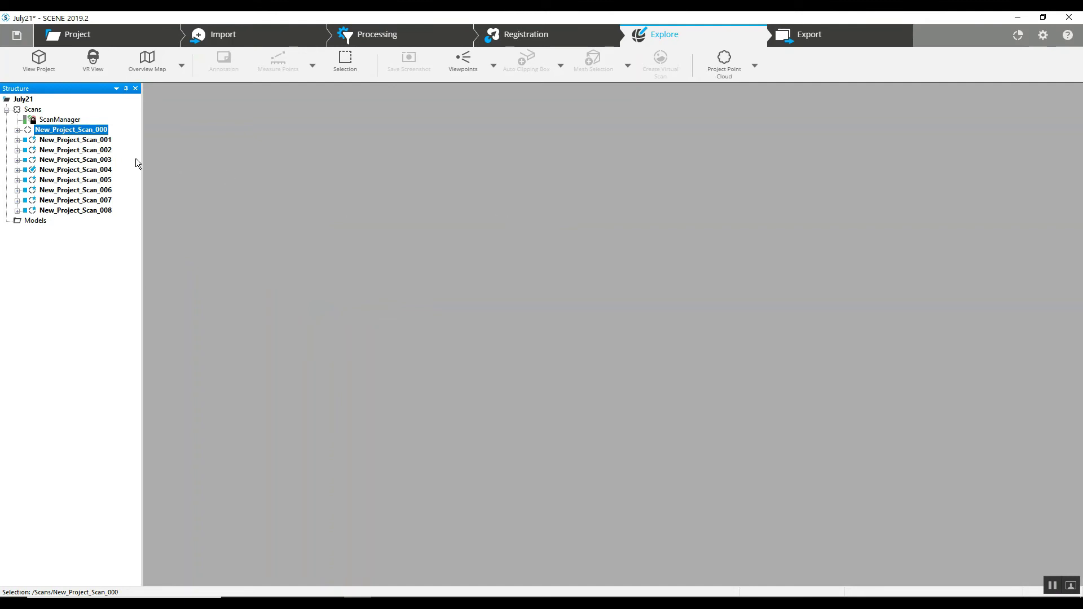
double_click(60, 129)
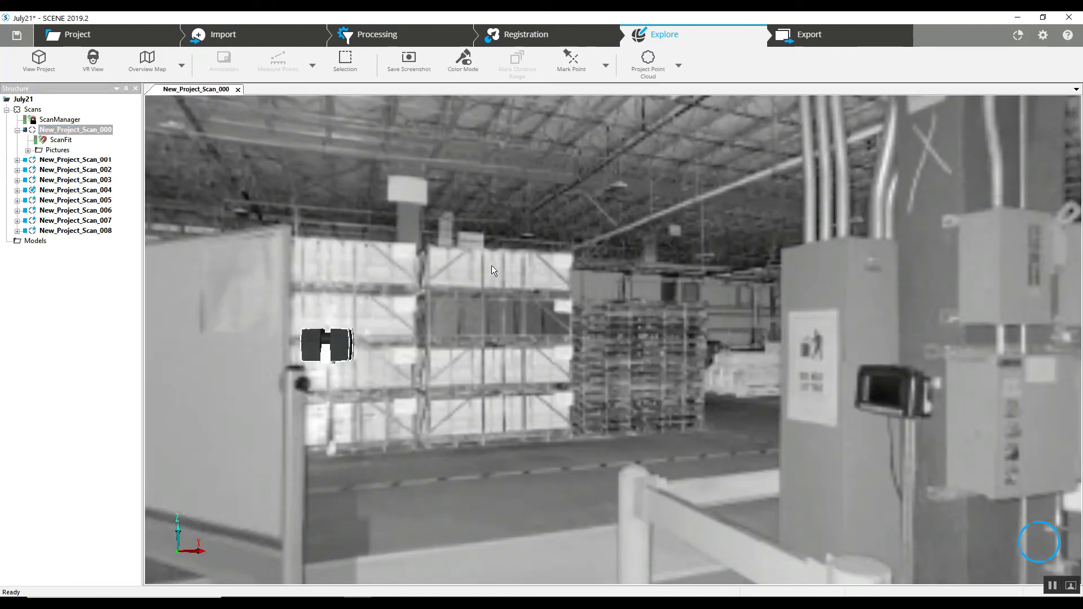
drag(492, 265, 607, 270)
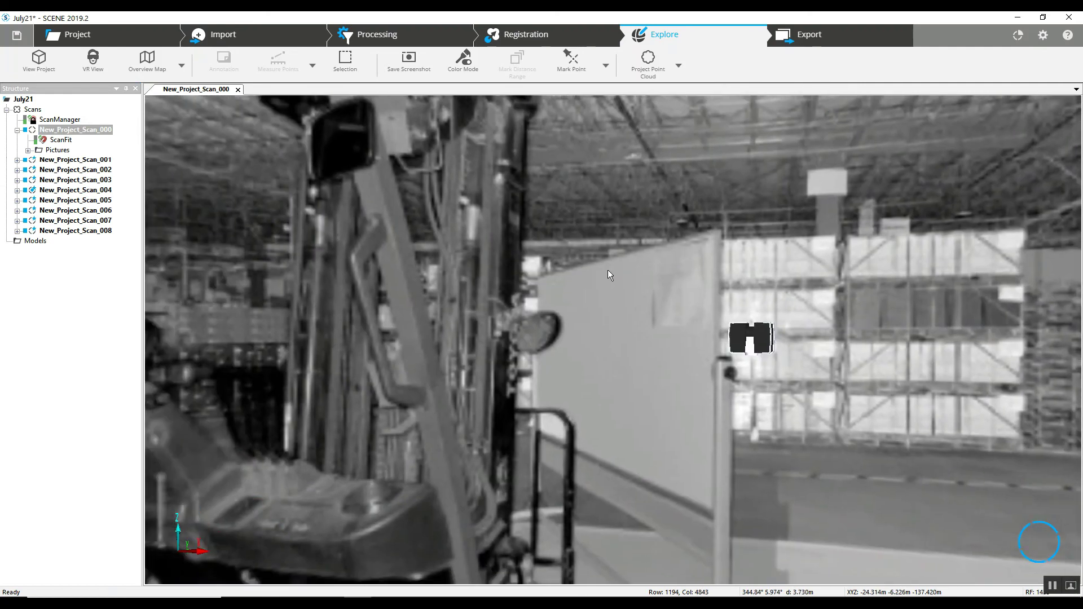
drag(483, 326, 455, 340)
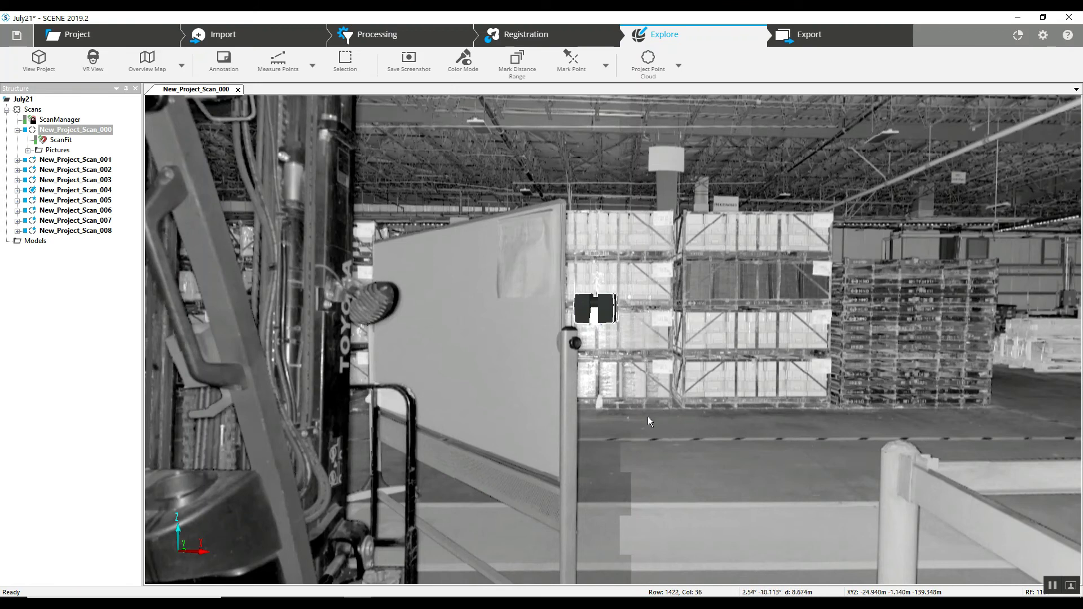
scroll(671, 381, up, 2)
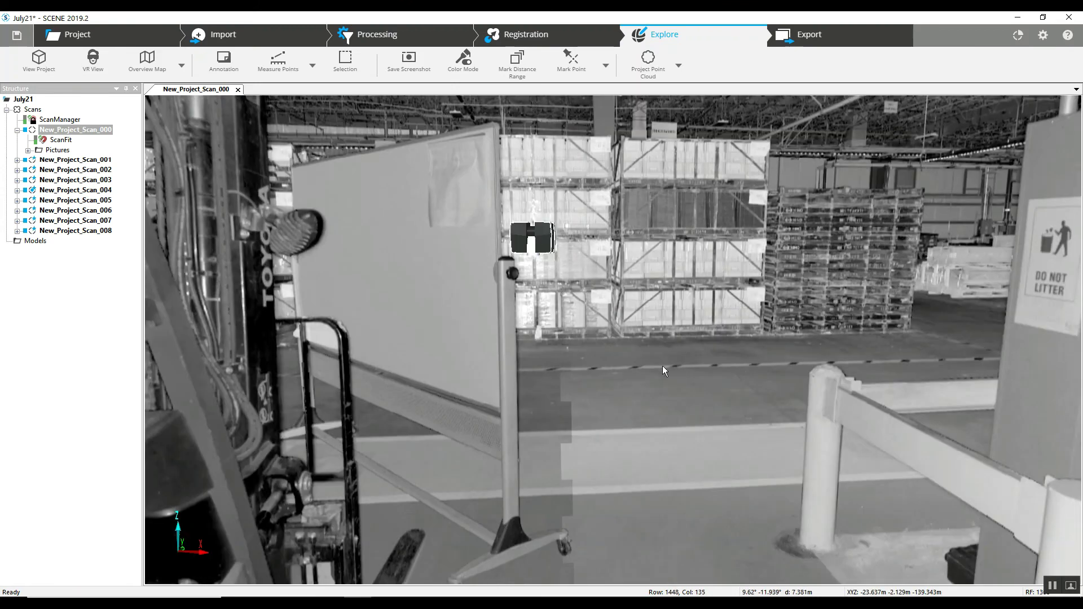
drag(663, 365, 678, 380)
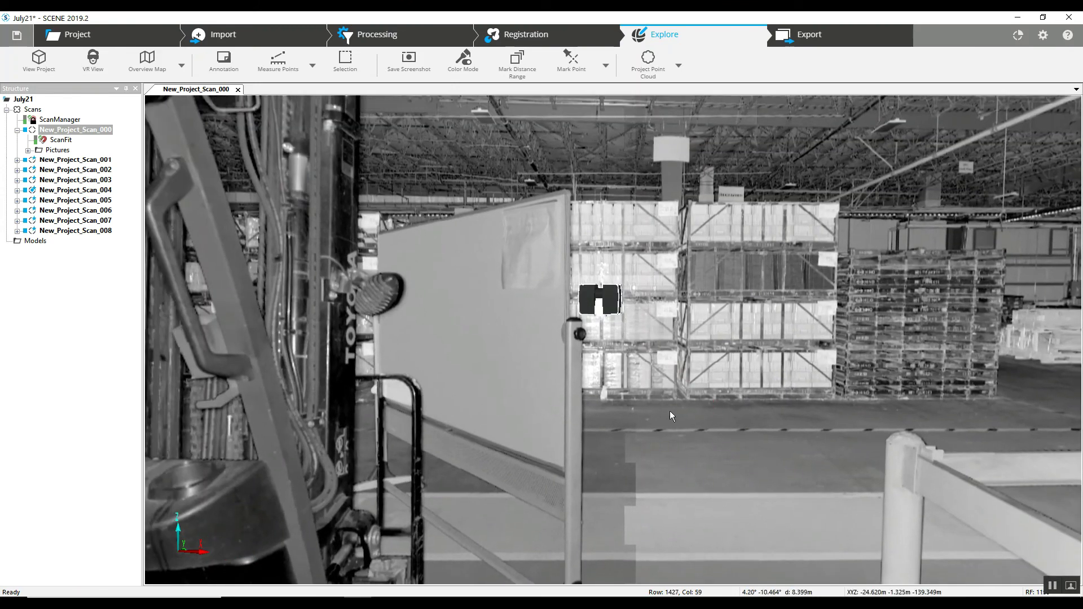